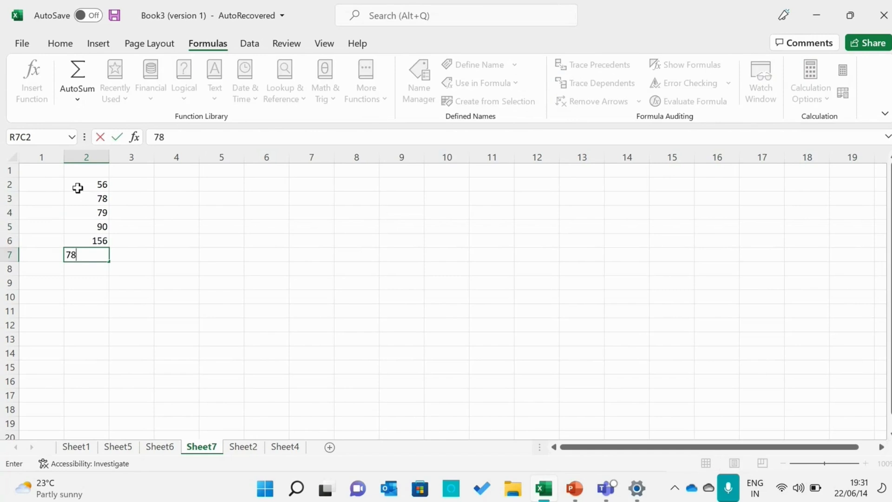
- Complete the number list in column 2, rows 7 to 11, with 781, 987, 564, 342 and 90
key("Return")
type("987")
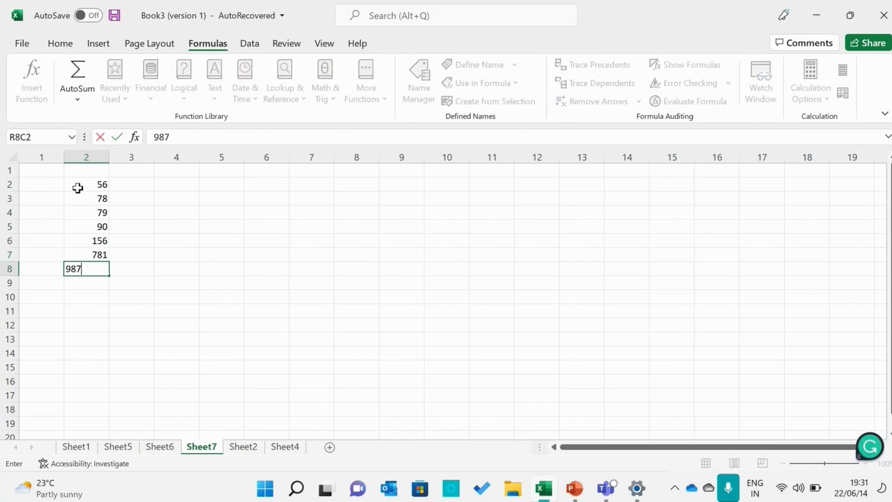
key("Return")
type("564")
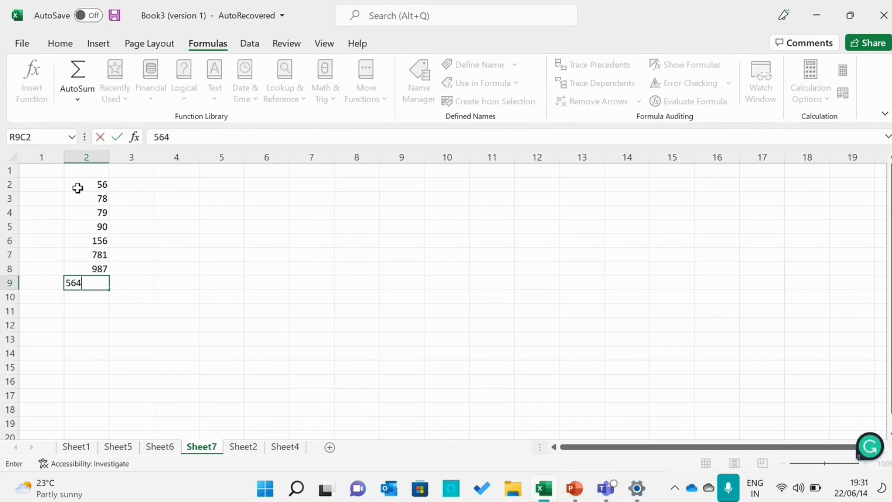
key("Return")
type("342")
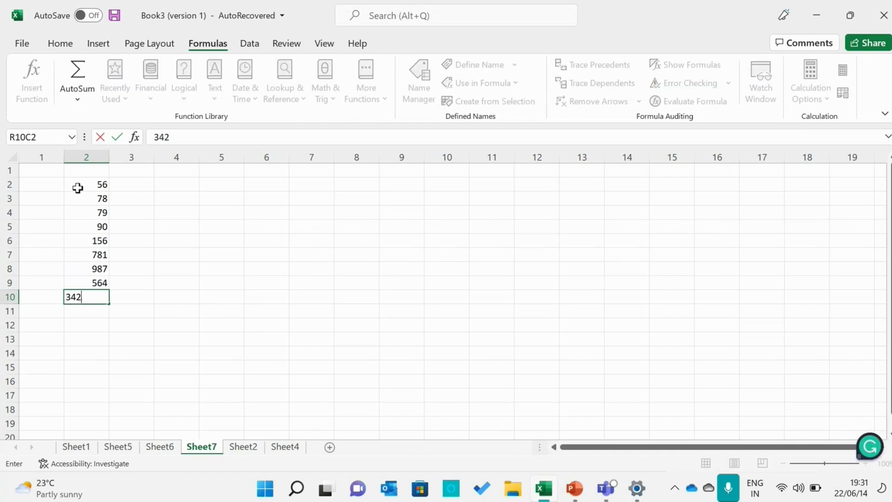
key("Return")
type("90")
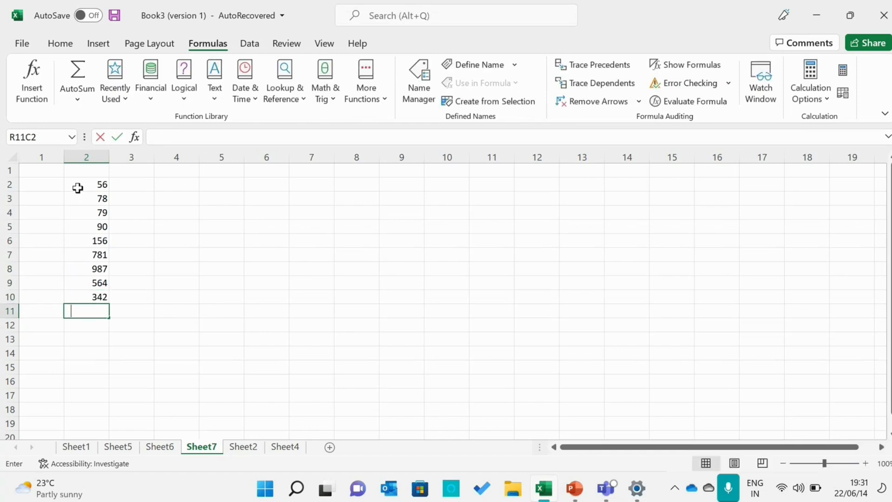
key("Return")
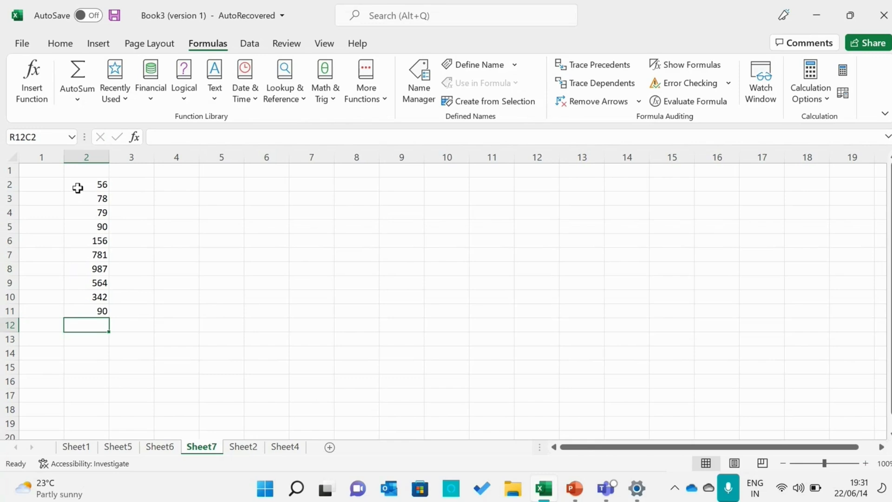
- Start a SUM formula in row 3, column 3, with the cell in row 2, column 2 as its first argument
left_click_drag(93, 189, 91, 199)
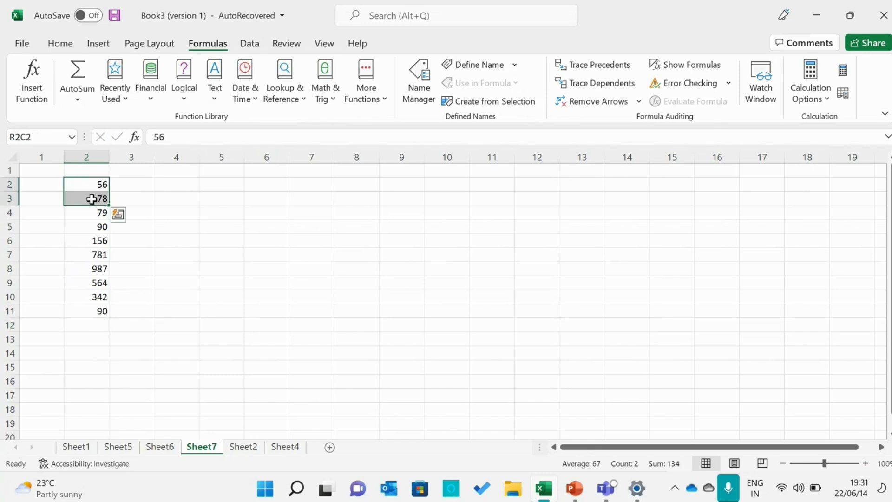
left_click(143, 200)
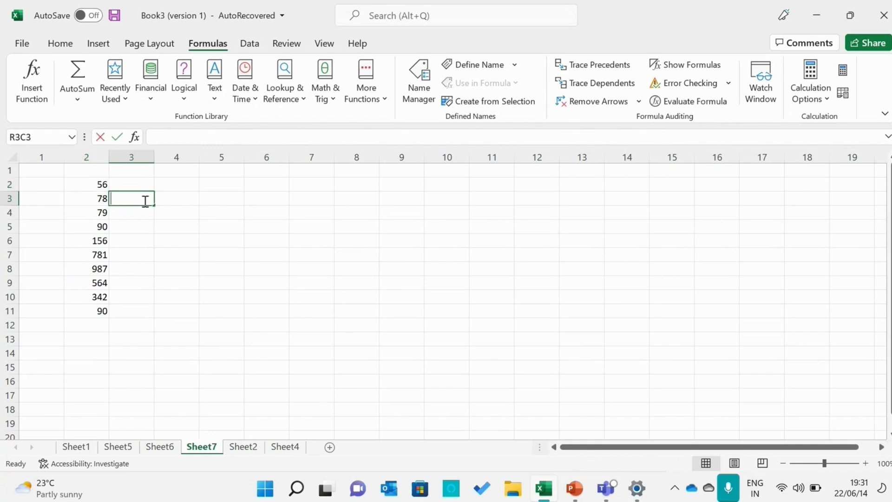
type("=SU")
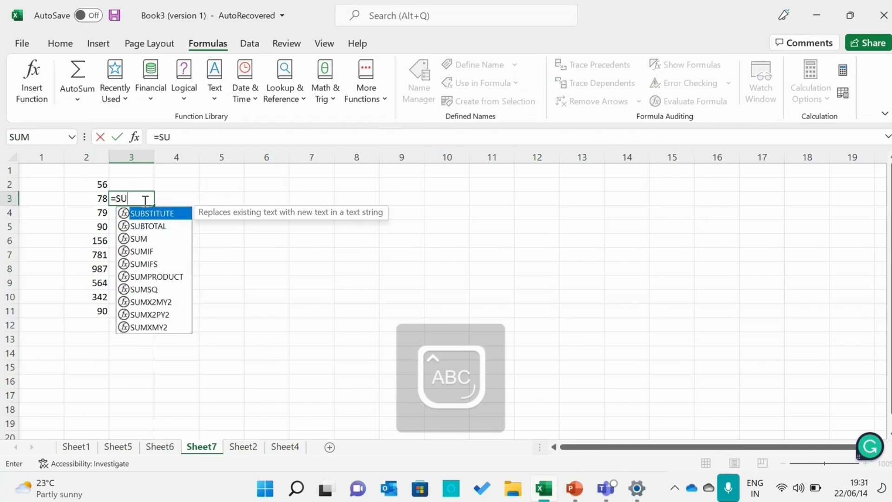
type("M(")
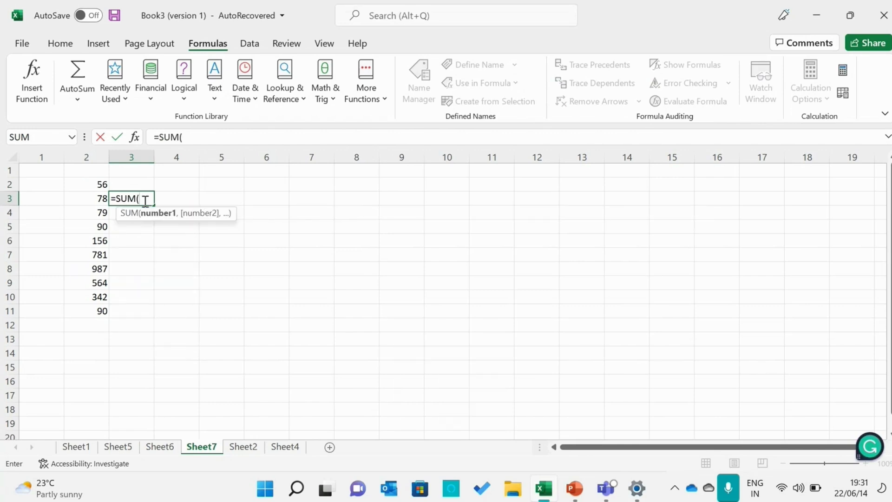
left_click(97, 186)
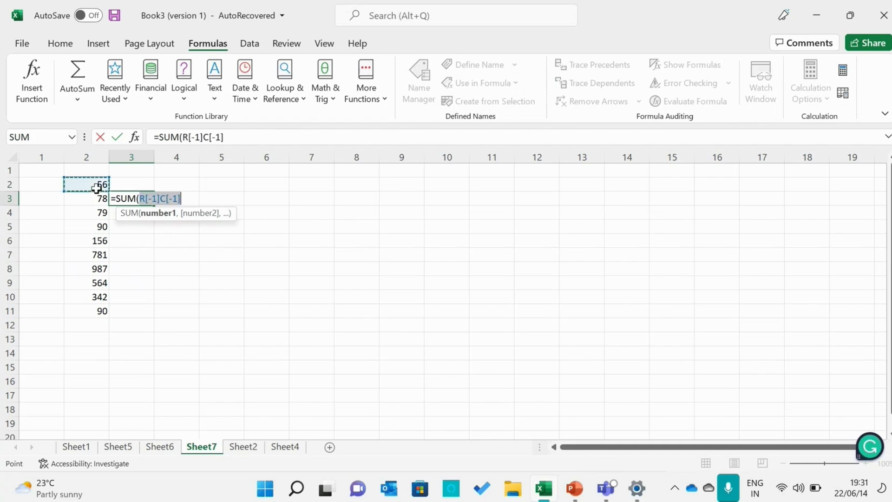
mouse_move(97, 188)
left_mouse_down()
mouse_move(149, 197)
mouse_move(99, 197)
left_mouse_up()
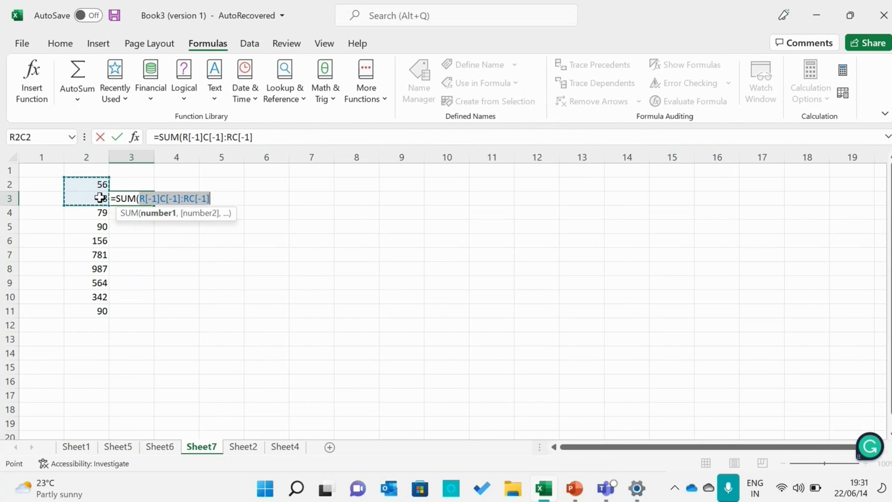
left_click(99, 198)
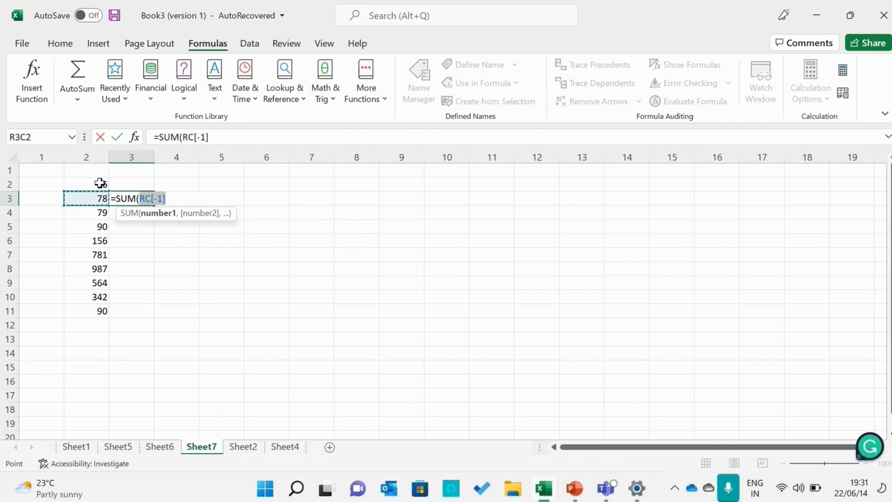
left_click(99, 183)
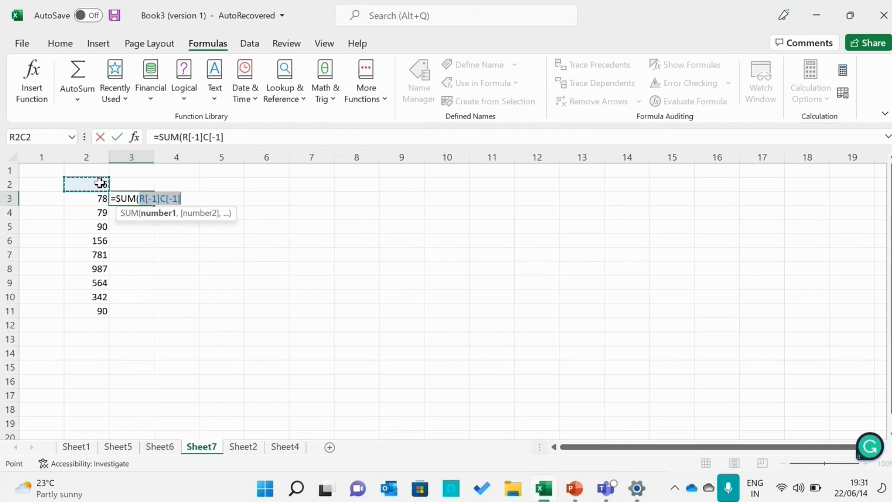
- Add the cell in row 3, column 2 as the second SUM argument and complete the formula
left_click(186, 198)
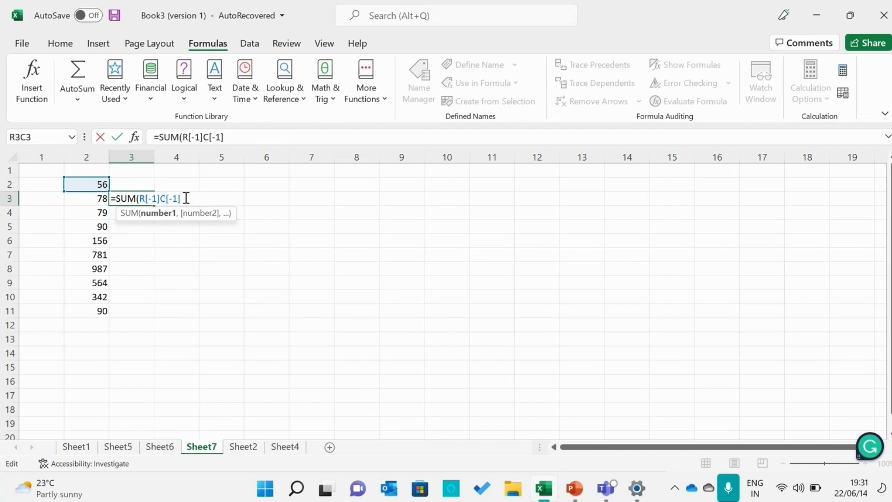
type("<")
key("BackSpace")
type(",")
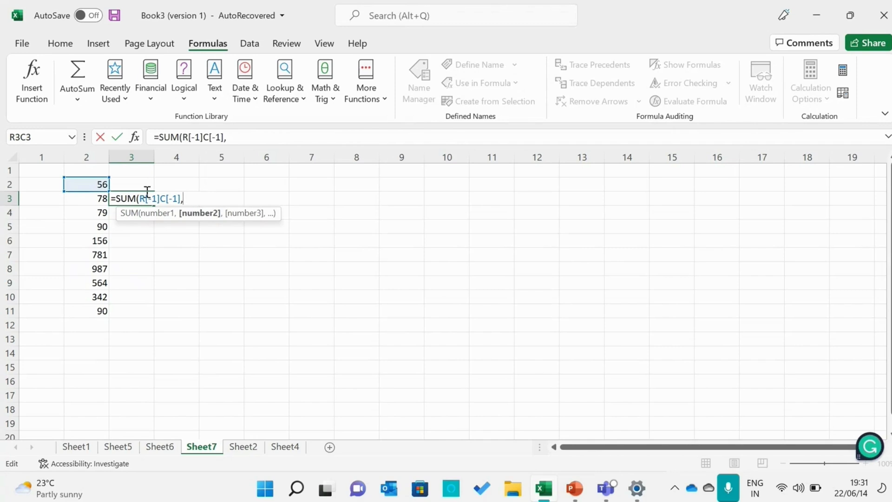
left_click(97, 199)
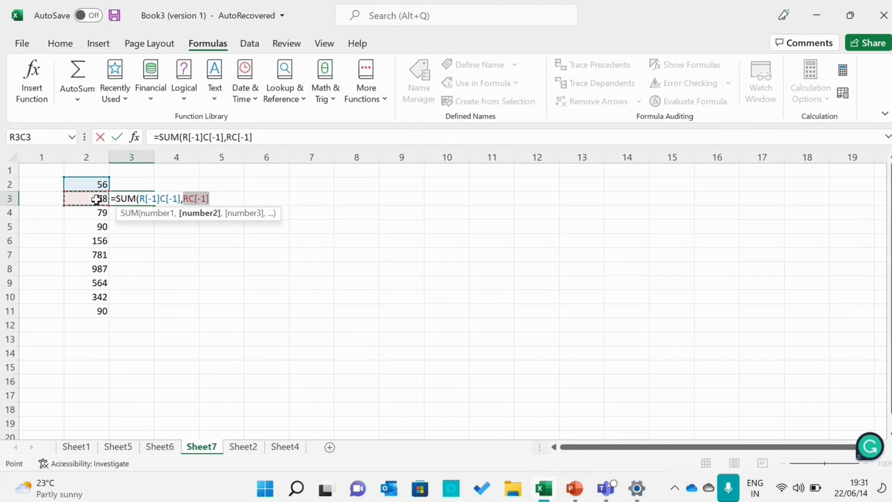
left_click(221, 199)
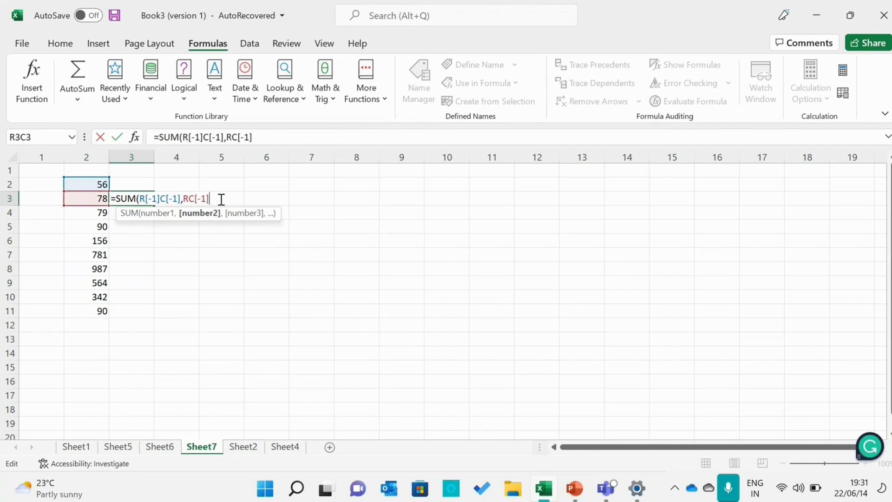
type(")")
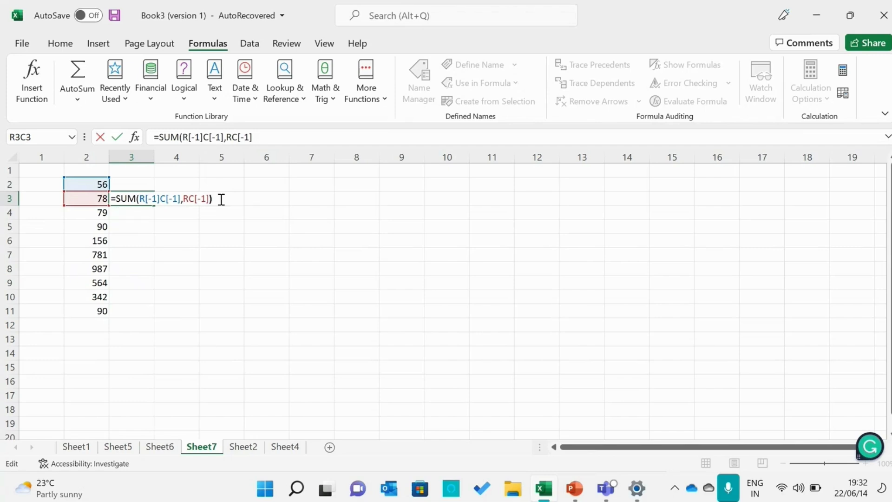
key("Return")
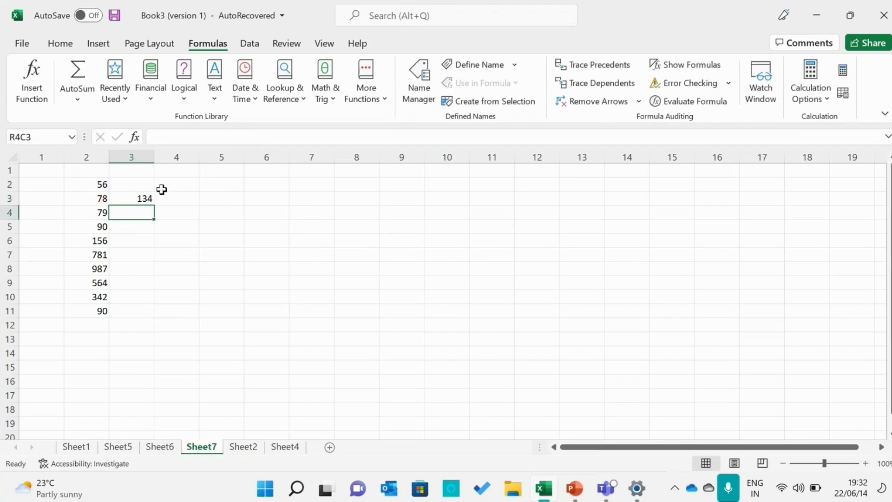
left_click(141, 200)
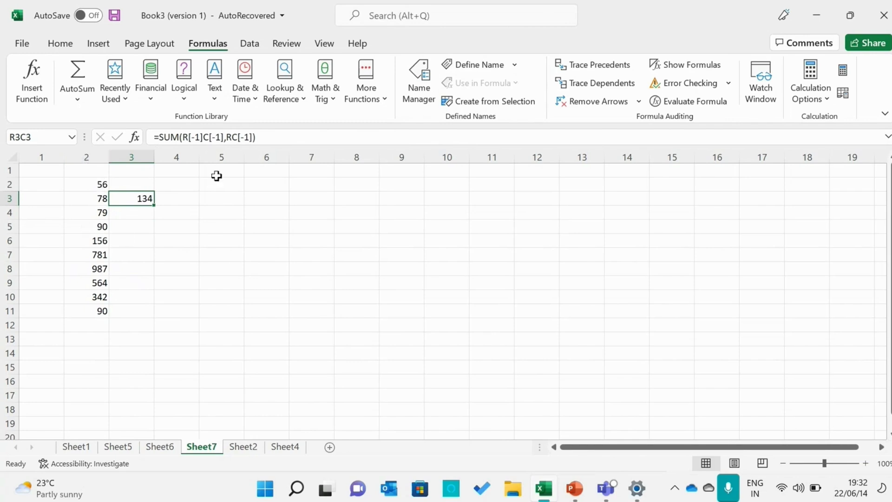
- Start a SUM formula in row 4, column 3, with the column 2 cells in rows 2 and 3 as separate arguments
left_click(146, 212)
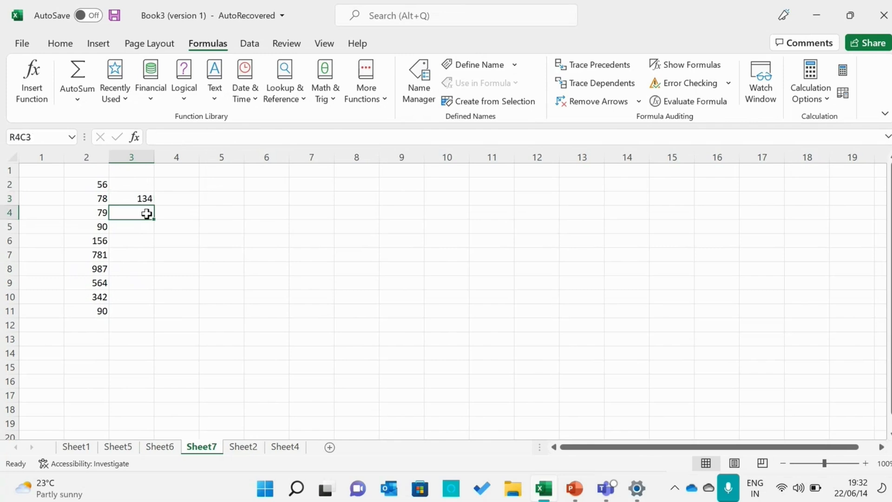
type("=s")
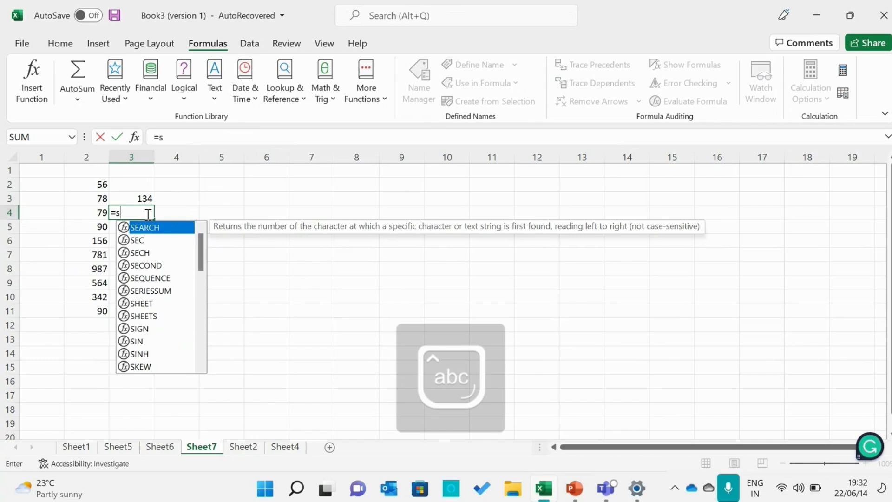
key("Caps_Lock")
key("BackSpace")
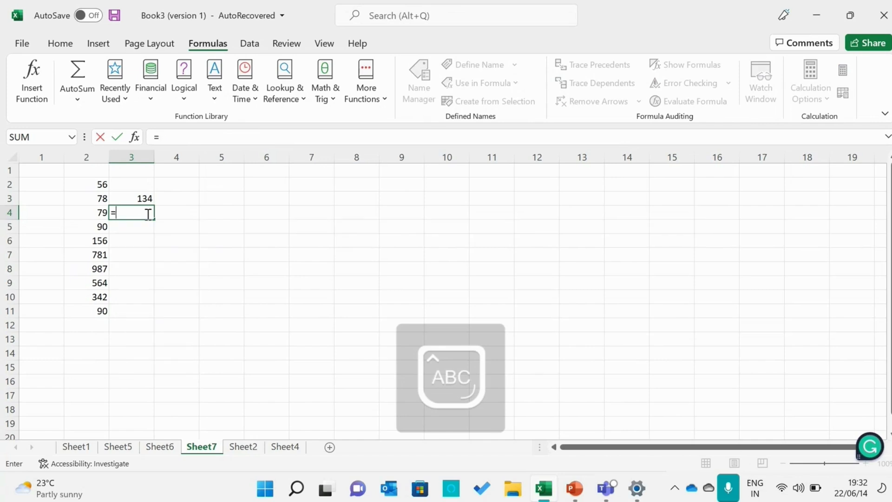
type("SUM(")
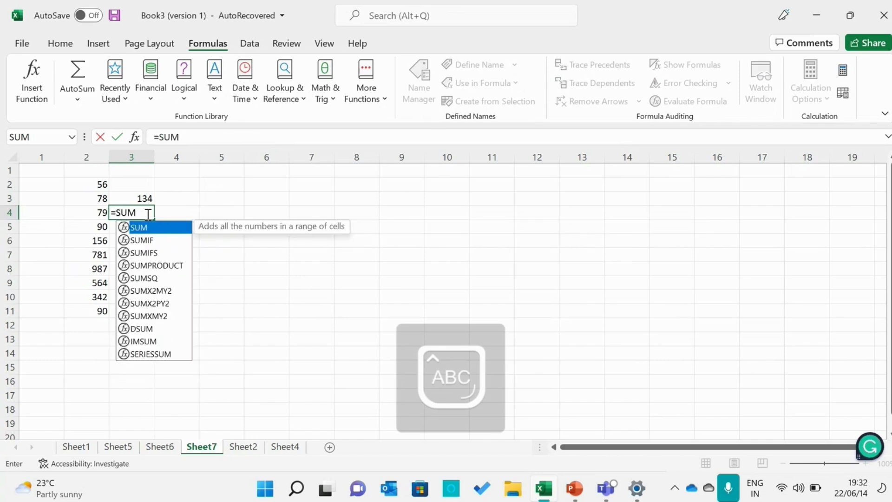
left_click(100, 183)
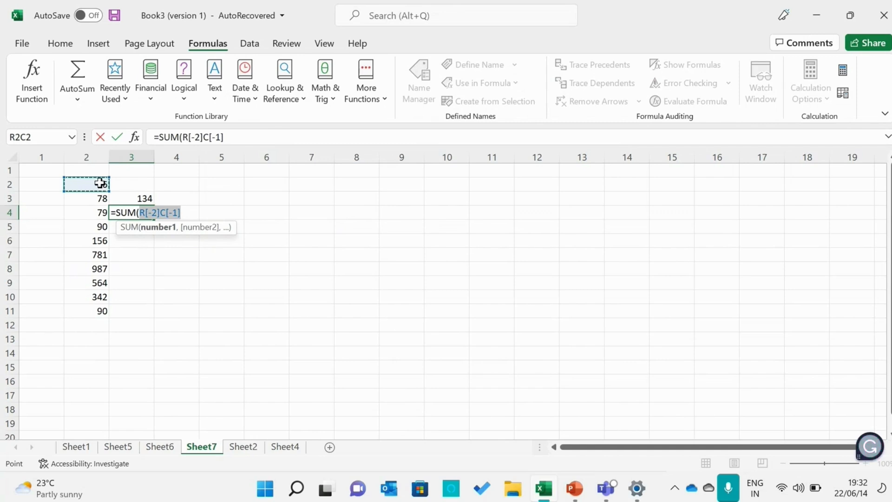
type("<")
key("BackSpace")
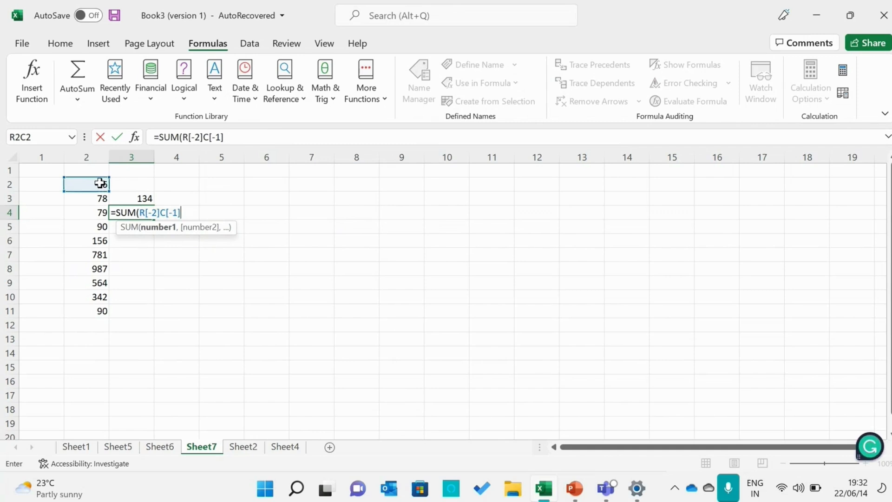
type(",")
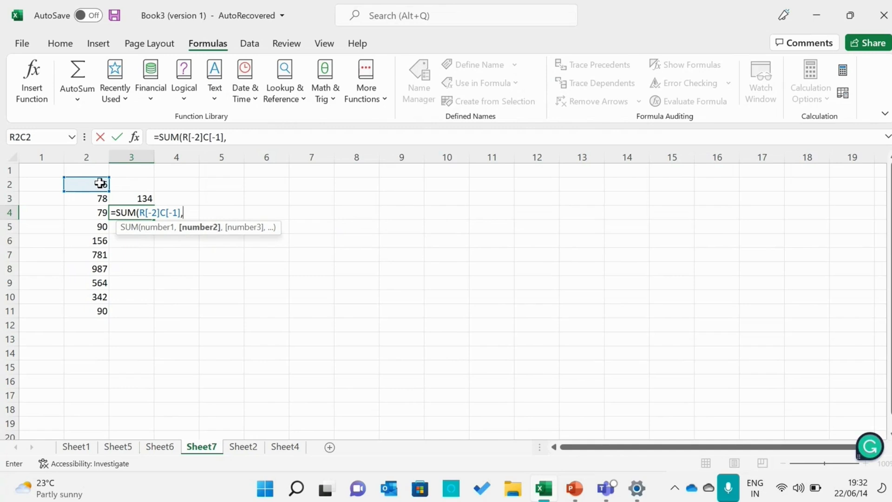
left_click(96, 196)
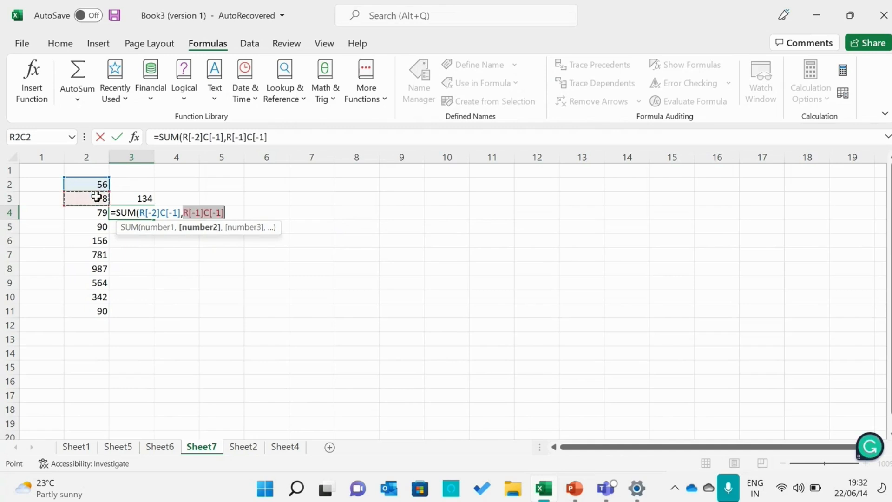
- Add the column 2 cells in rows 4 and 5 as the third and fourth separate arguments of the SUM formula
type(",")
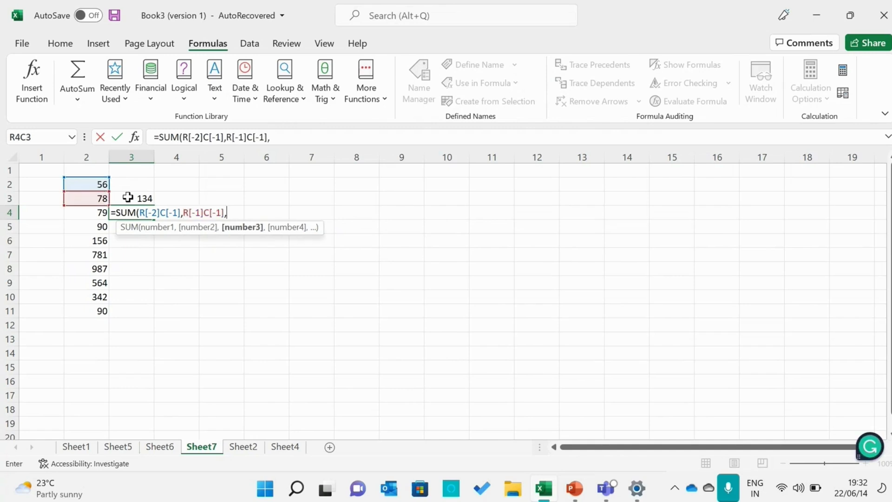
left_click(89, 212)
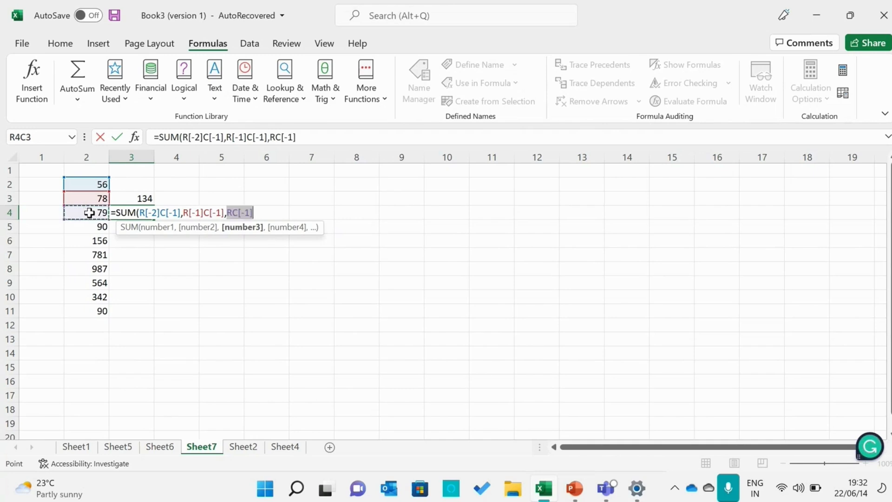
left_click(265, 210)
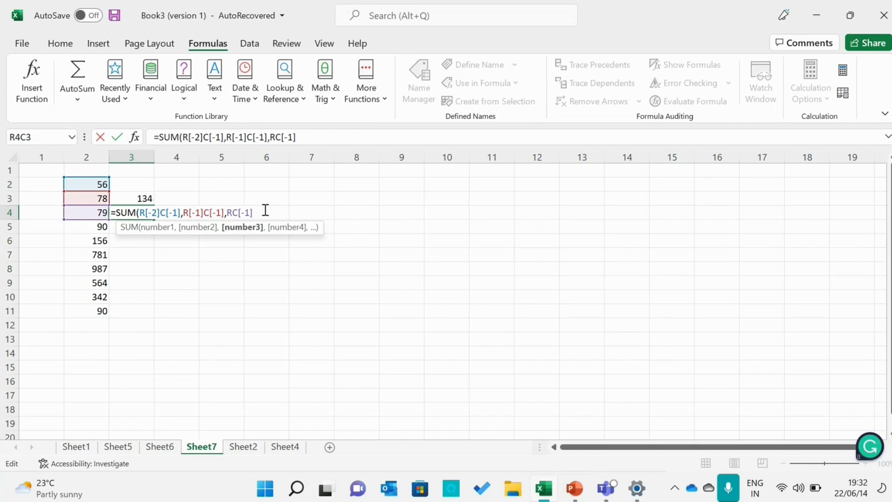
type("<")
key("BackSpace")
type(",")
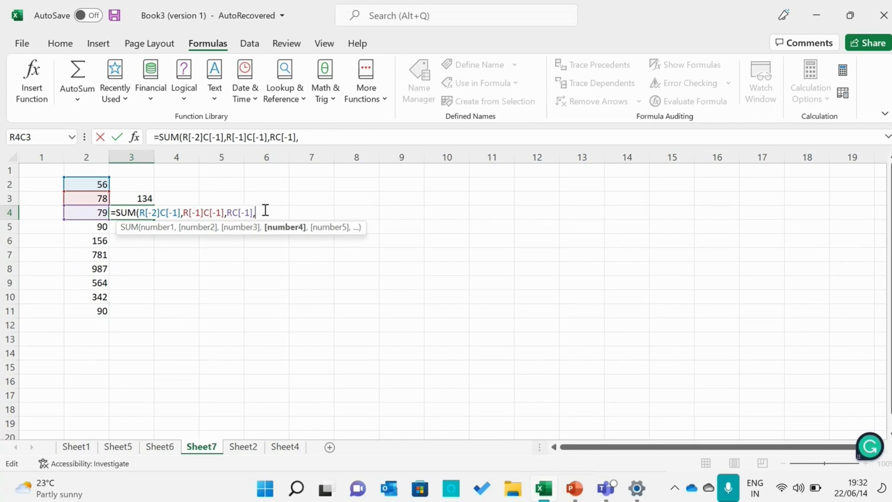
left_click(93, 230)
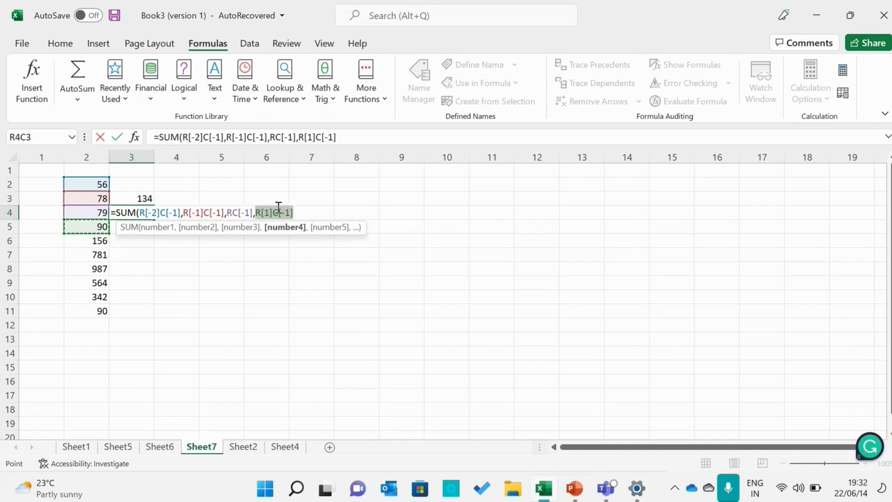
left_click(303, 209)
type(",")
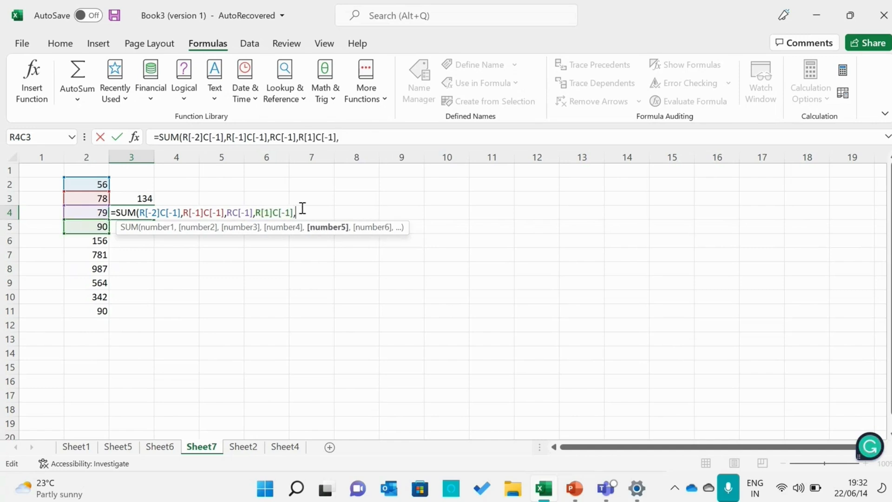
- Add the column 2 cells in rows 6 and 7 as the fifth and sixth SUM arguments, separated by commas
left_click(93, 242)
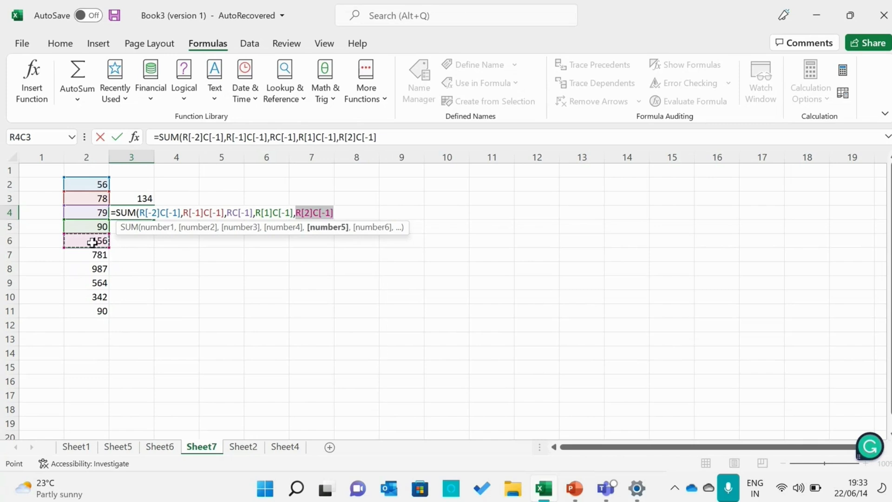
left_click(346, 209)
type("<")
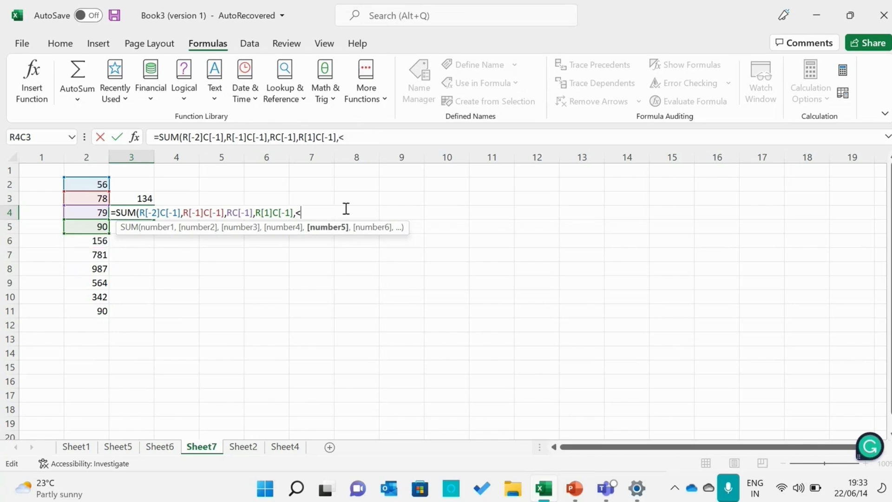
key("BackSpace")
key("ctrl+z")
left_click(346, 209)
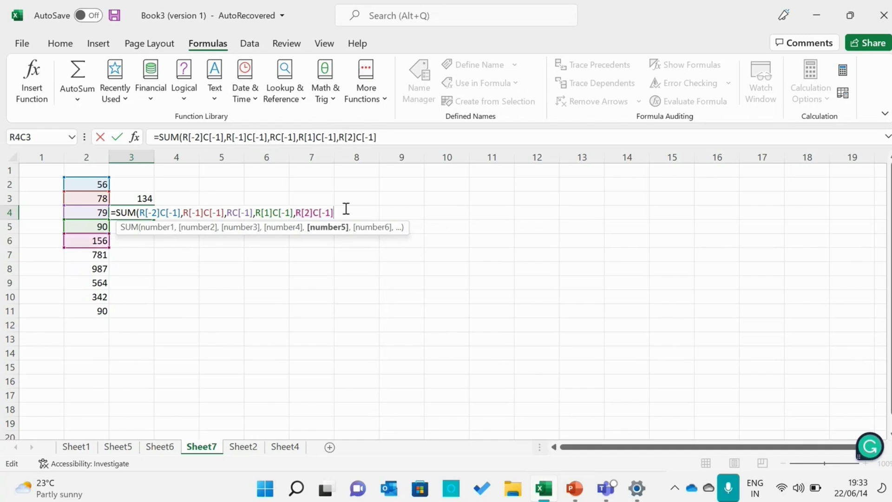
type(",")
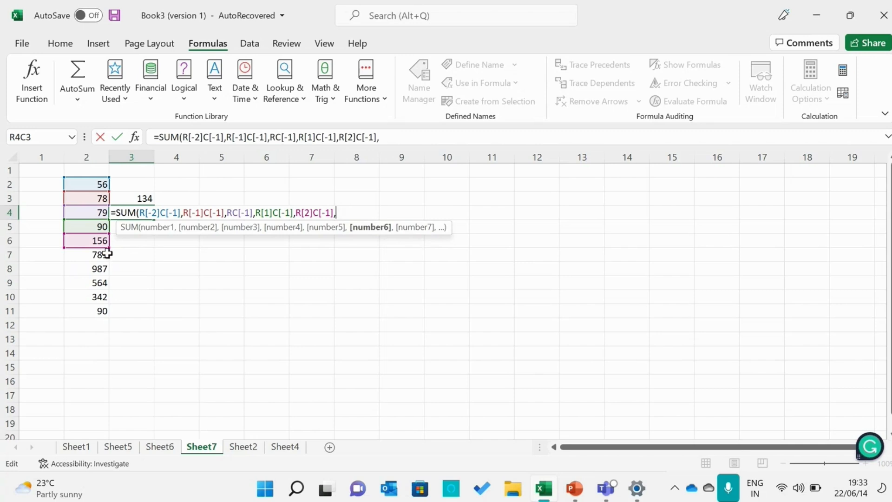
left_click(84, 255)
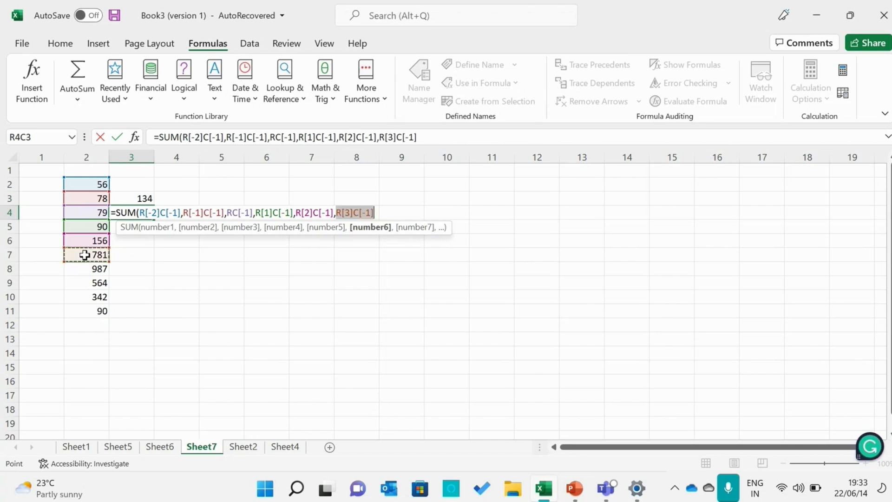
left_click(376, 213)
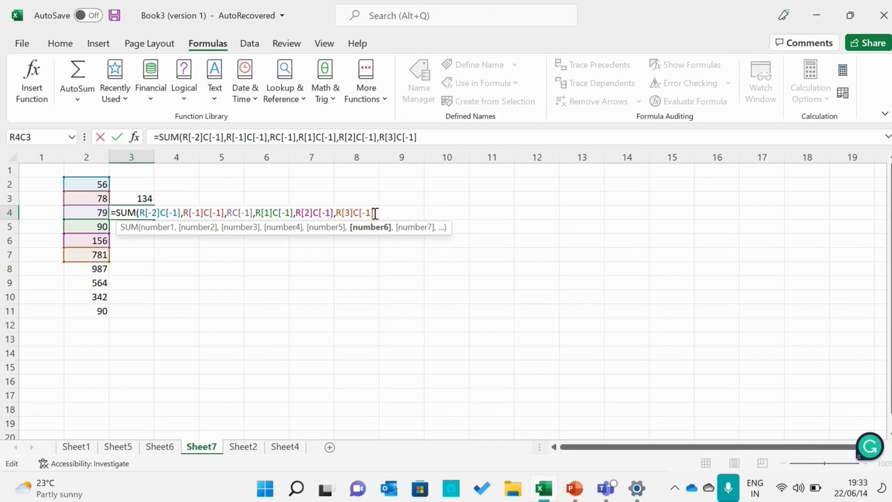
type(",")
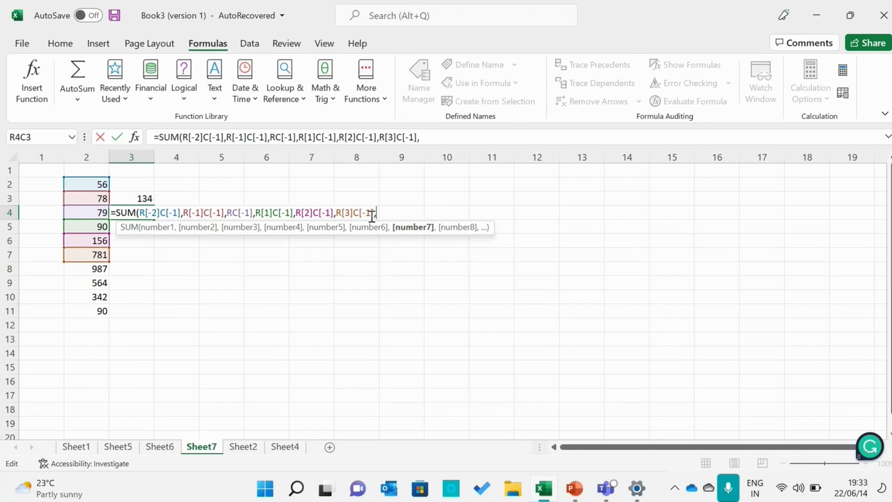
- Add the column 2 cells in rows 8 and 9 as the seventh and eighth SUM arguments, separated by commas
left_click(103, 270)
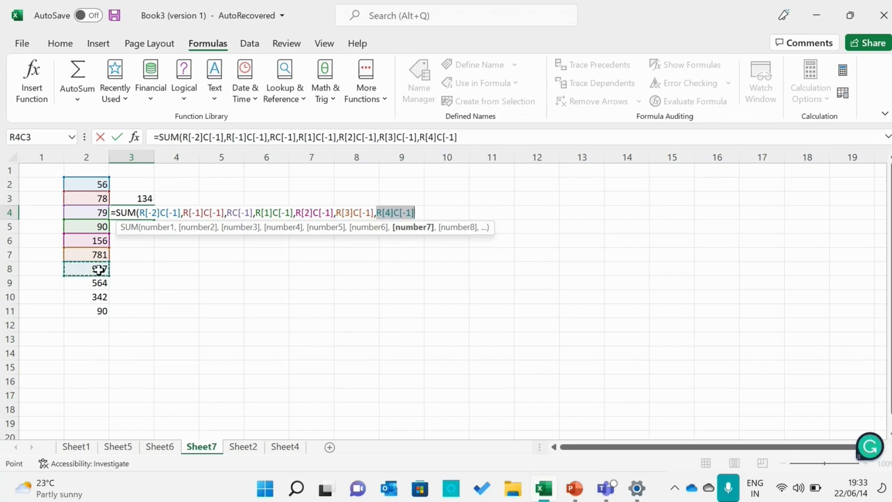
left_click(417, 212)
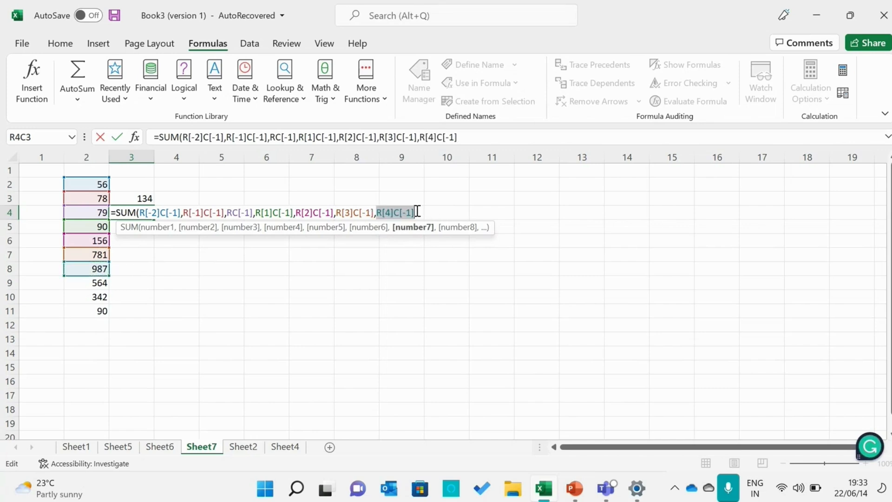
type(",")
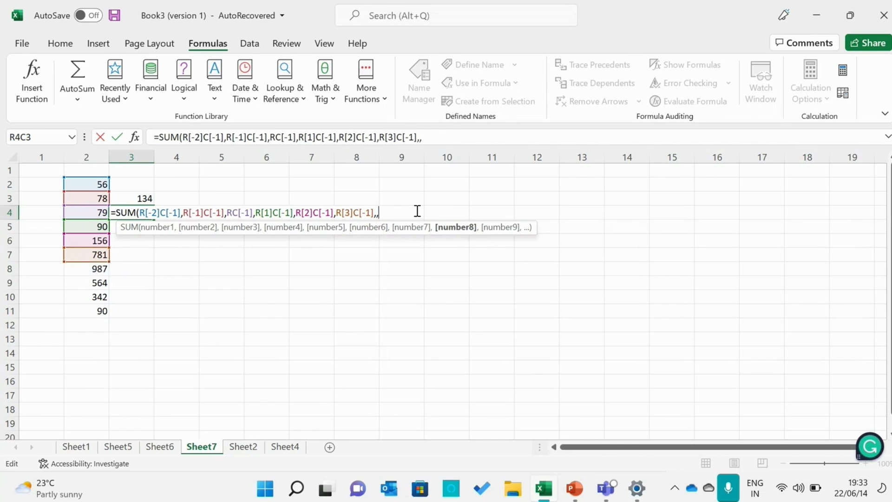
key("ctrl+z")
key("ctrl+z")
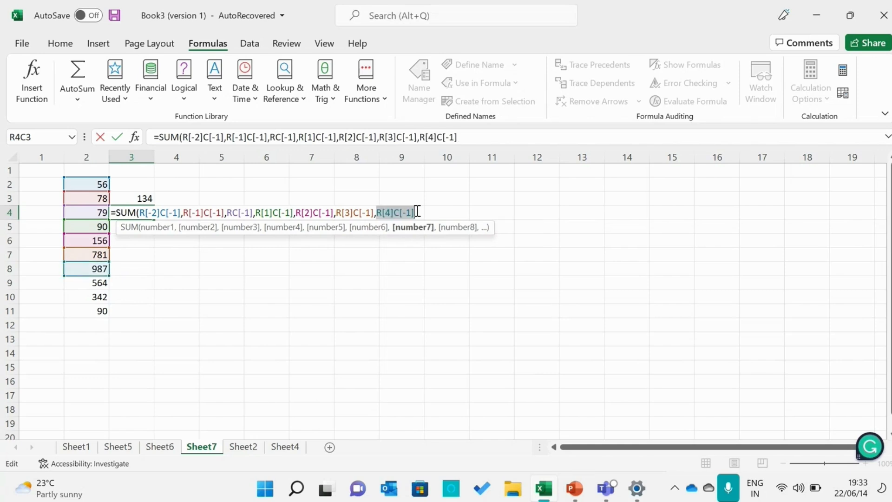
left_click(416, 212)
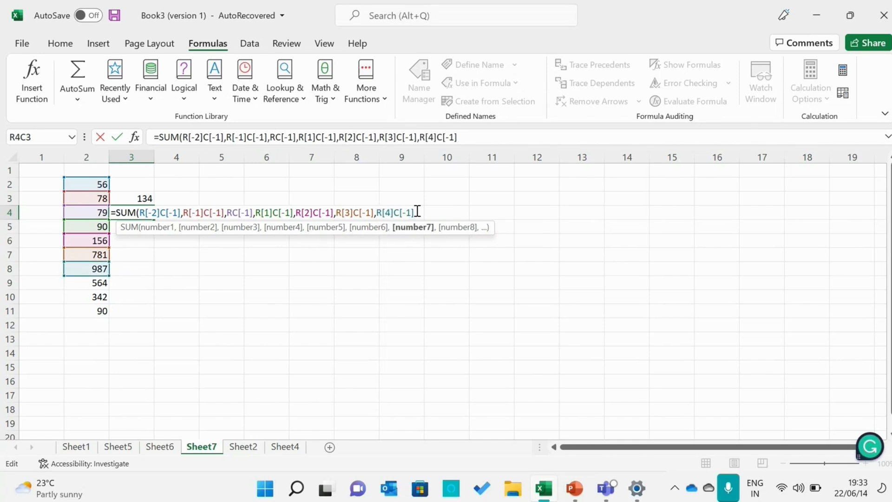
type(",")
left_click(74, 283)
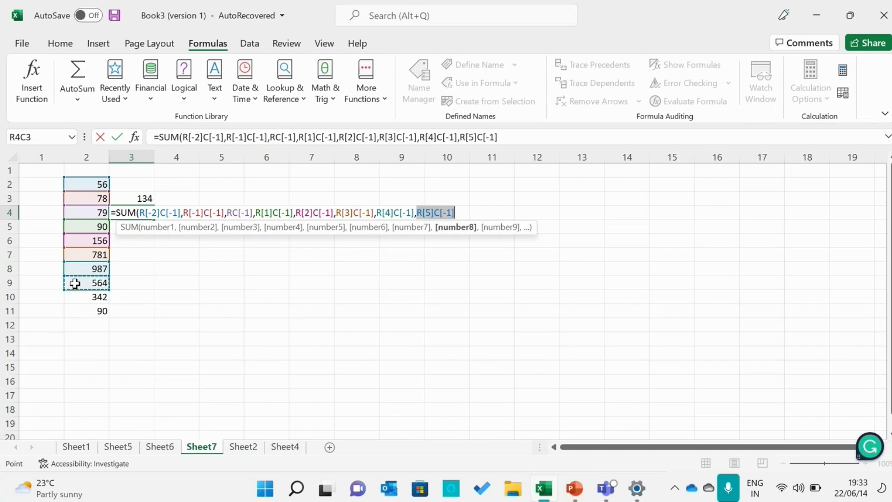
left_click(459, 212)
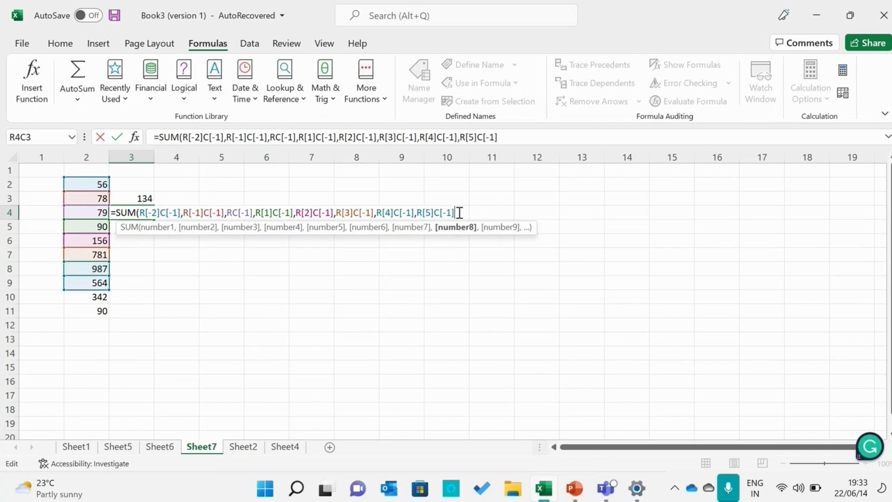
type(",")
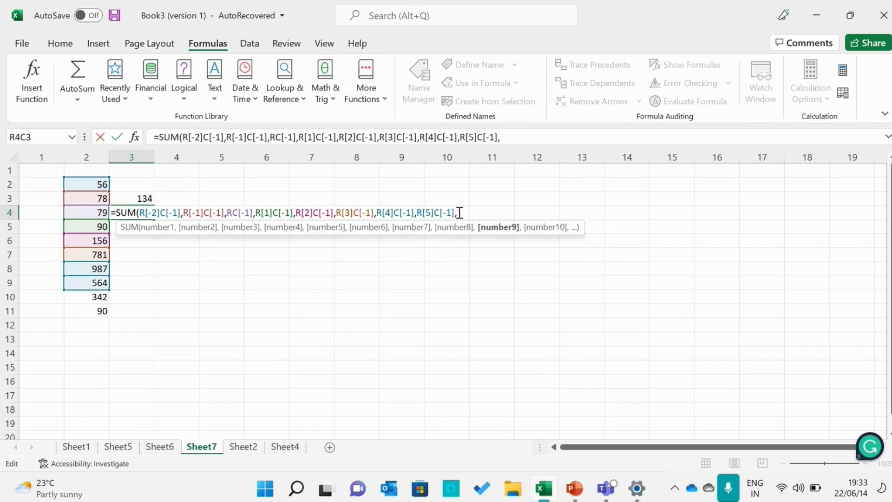
- Add the column 2 cells in rows 10 and 11 as the last two SUM arguments and complete the formula
left_click(84, 300)
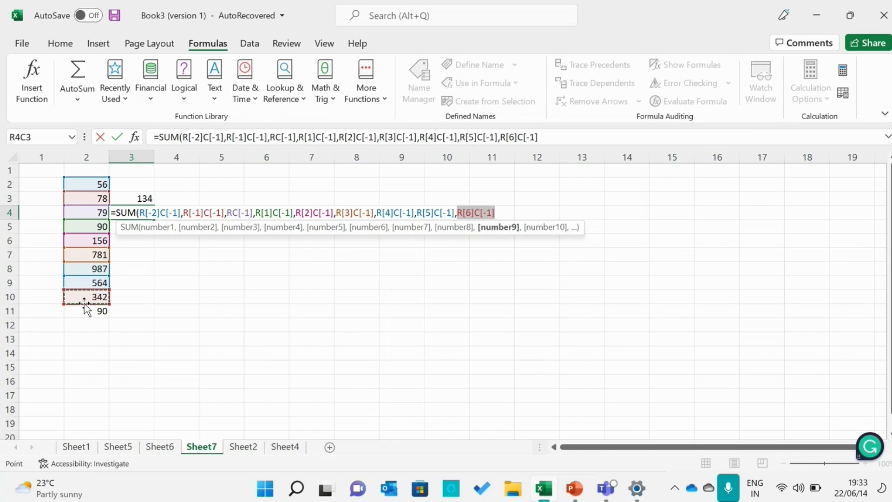
left_click(503, 211)
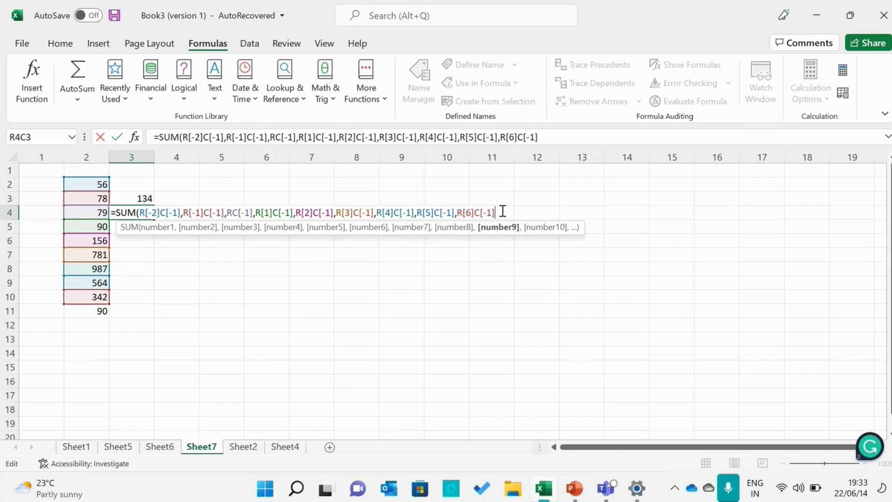
type(",")
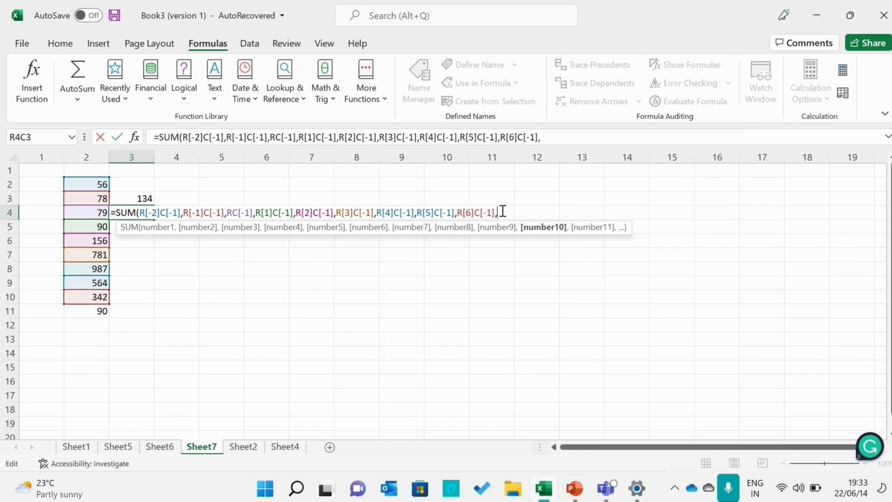
left_click(85, 311)
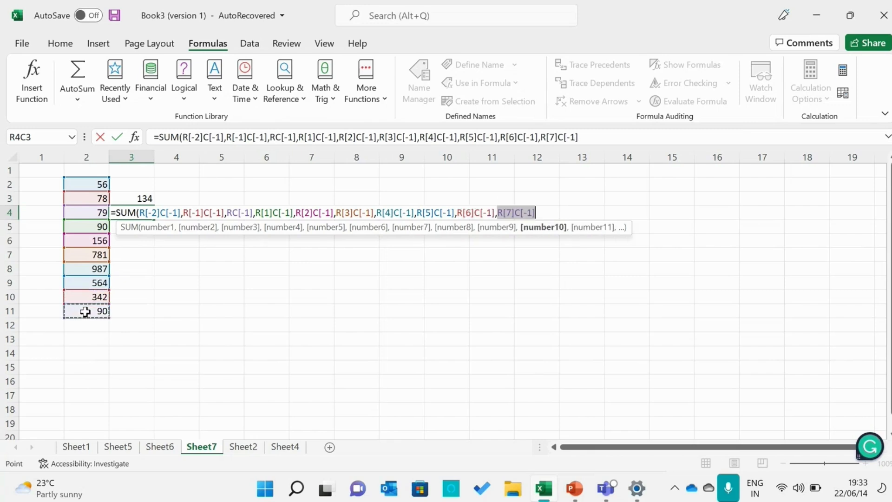
left_click(547, 217)
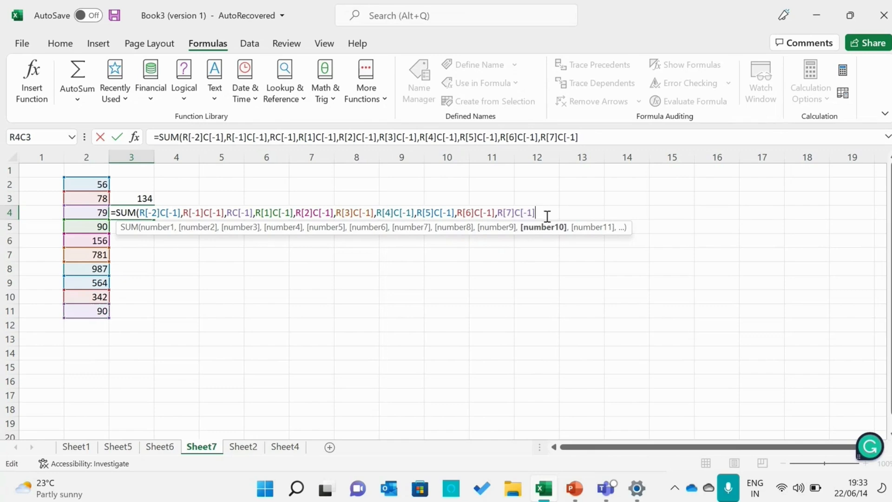
type(")")
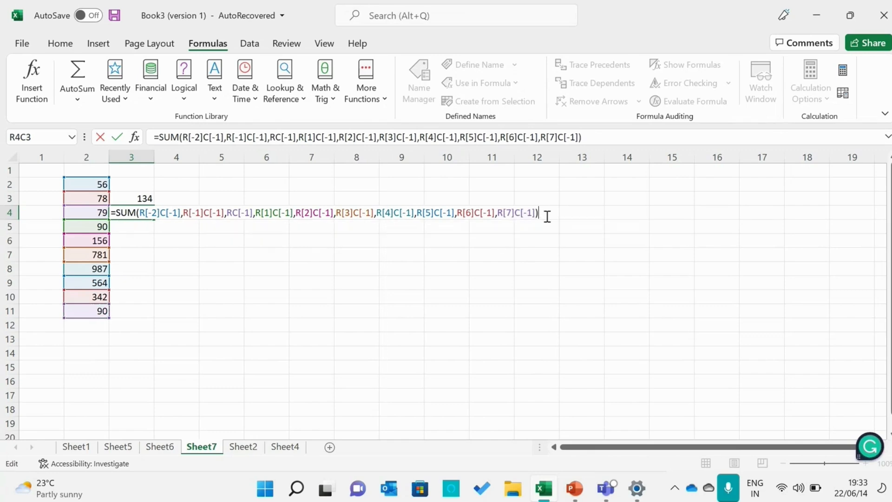
key("Return")
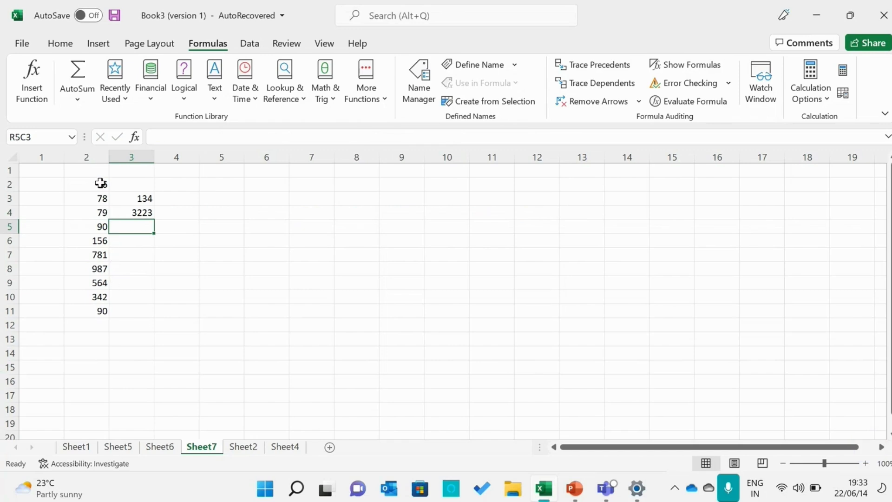
- Start a SUM formula in column 2, row 12, directly below the list of numbers
left_click_drag(99, 182, 102, 307)
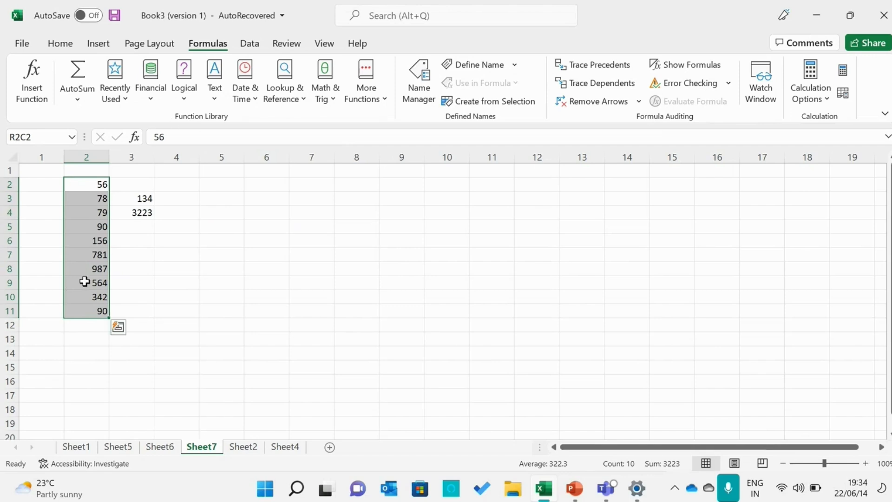
left_click(92, 321)
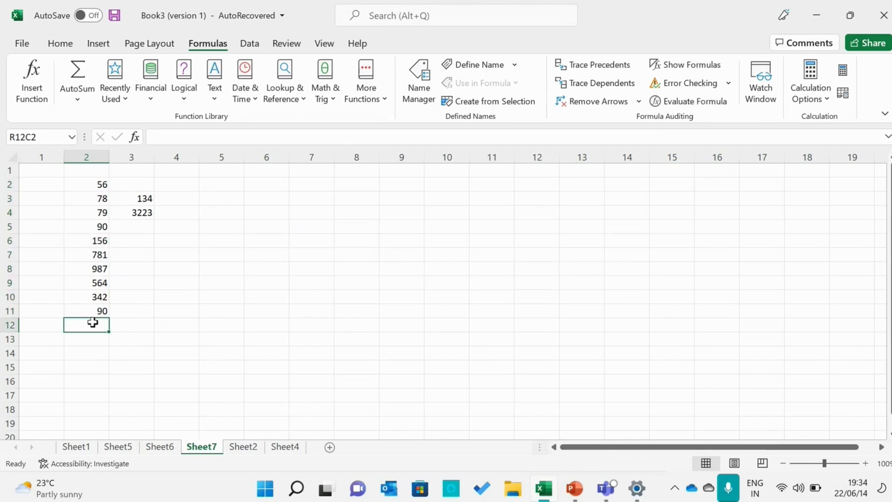
type("=")
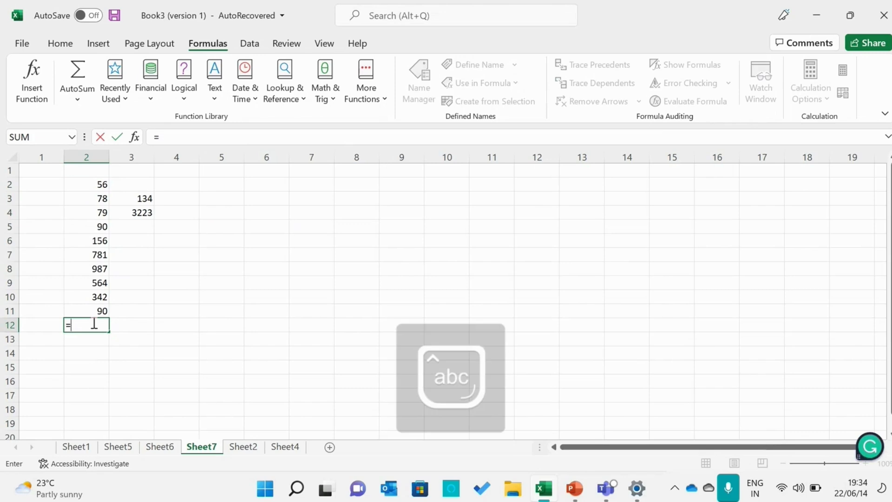
key("Caps_Lock")
type("SY")
key("BackSpace")
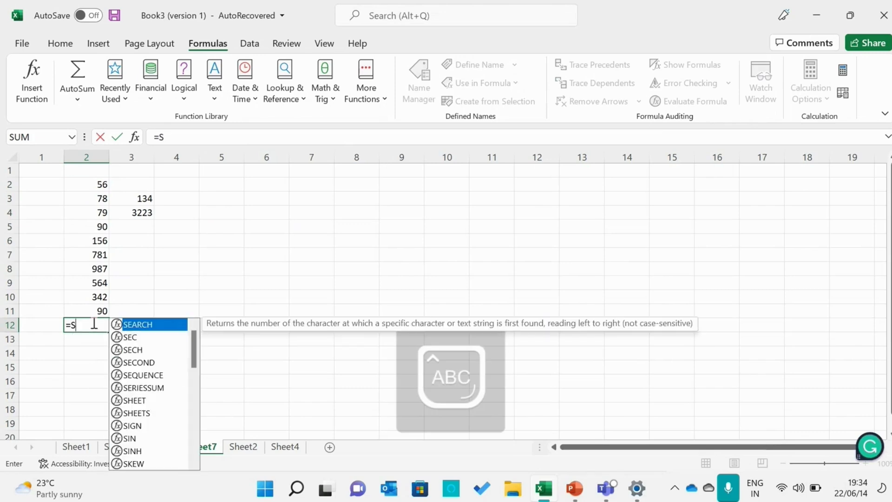
type("UM")
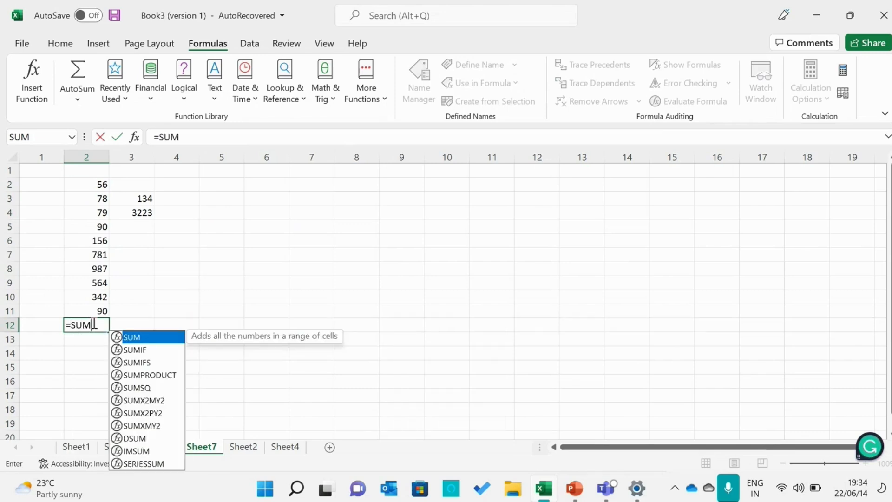
type("(")
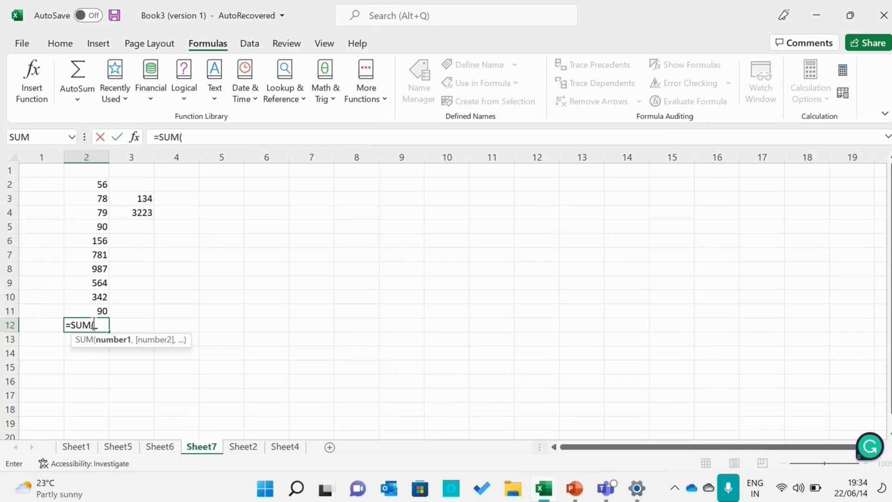
- Set the SUM argument to the column 2 range from row 2 through row 11 and complete the formula
left_click(99, 183)
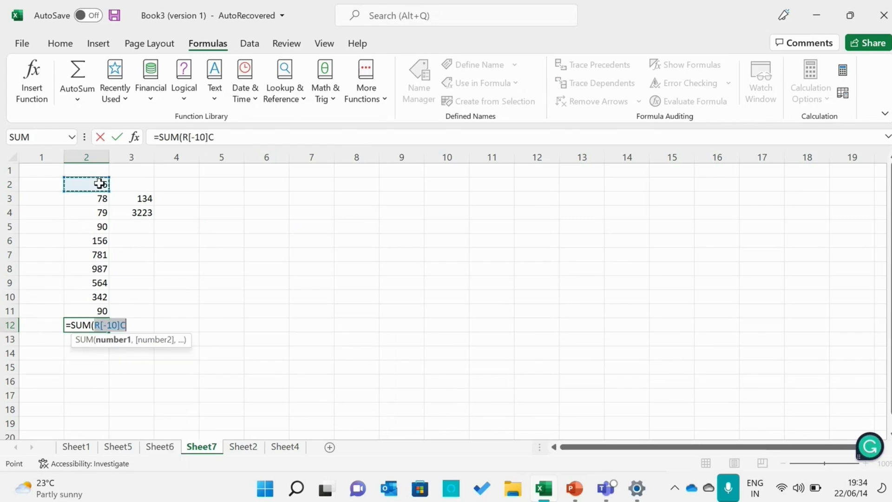
left_click(128, 325)
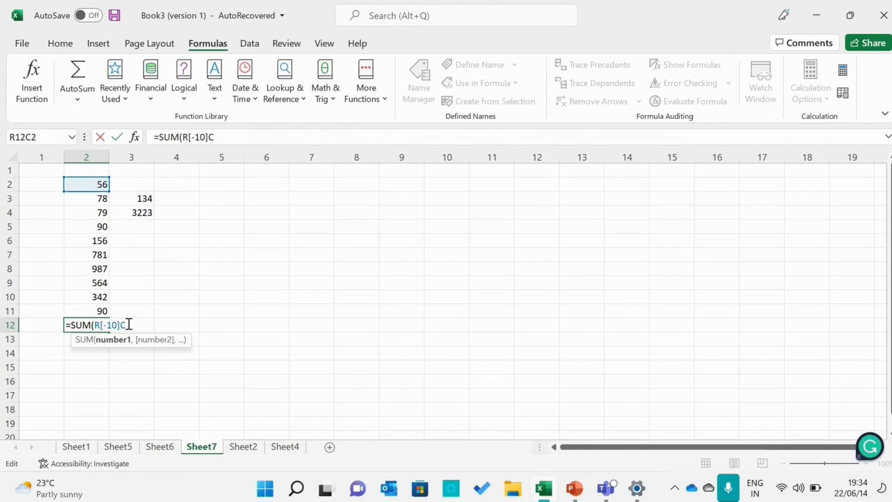
type(":")
left_click(99, 309)
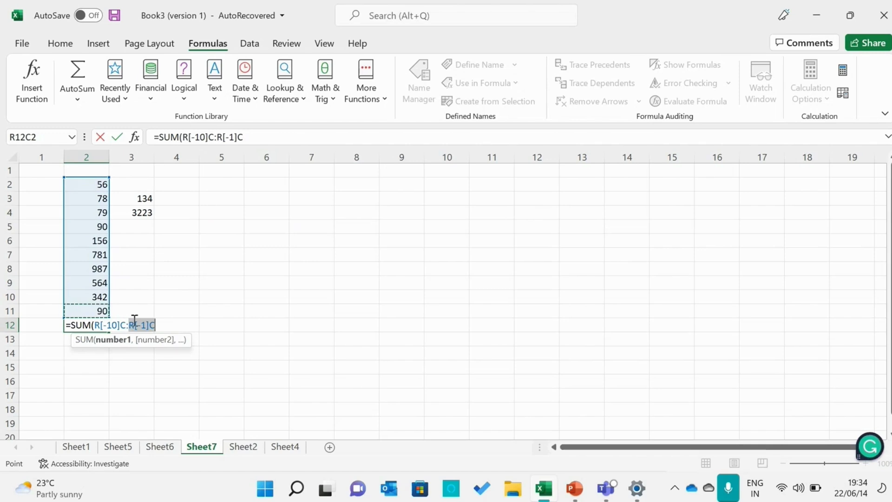
left_click(160, 321)
type(")")
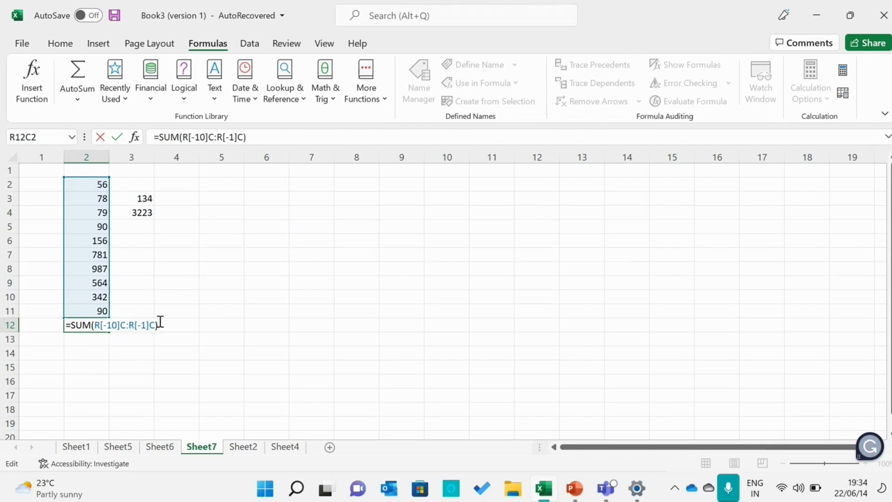
key("Return")
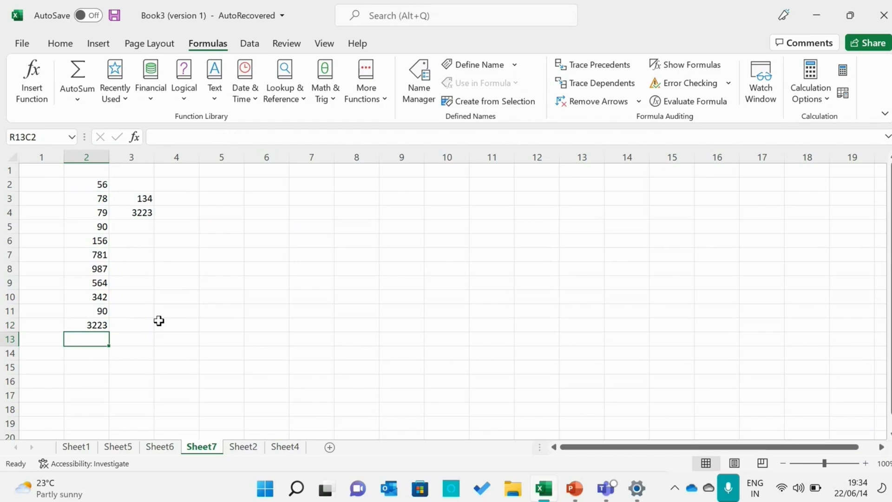
- Compare the range-based SUM formula below the list with the individual-reference SUM in column 3, row 4, and review the summed cells in rows 2 to 11
left_click(88, 323)
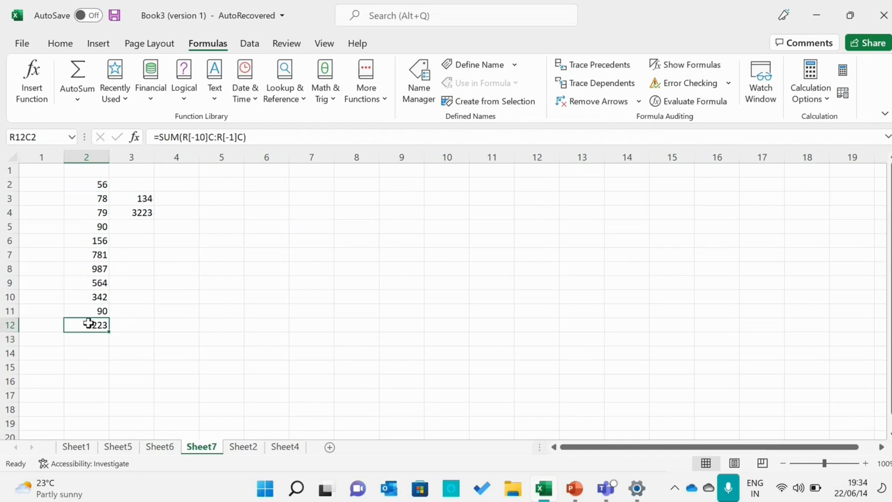
double_click(89, 323)
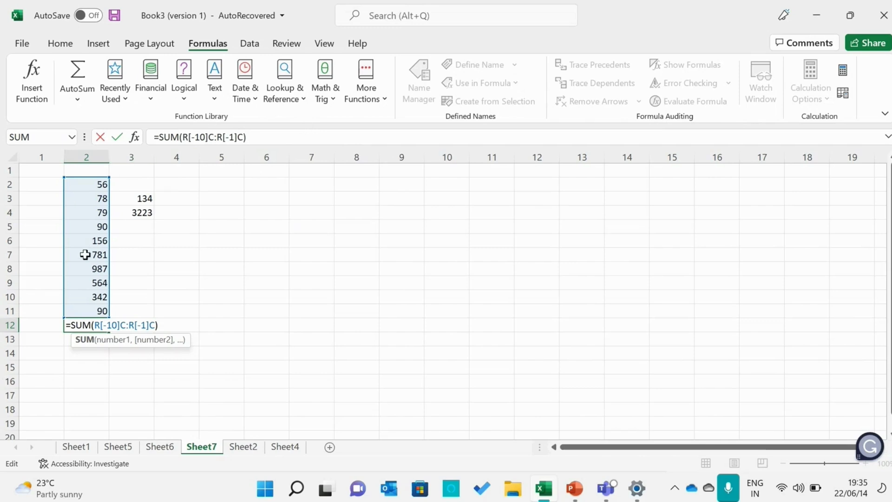
left_click(135, 214)
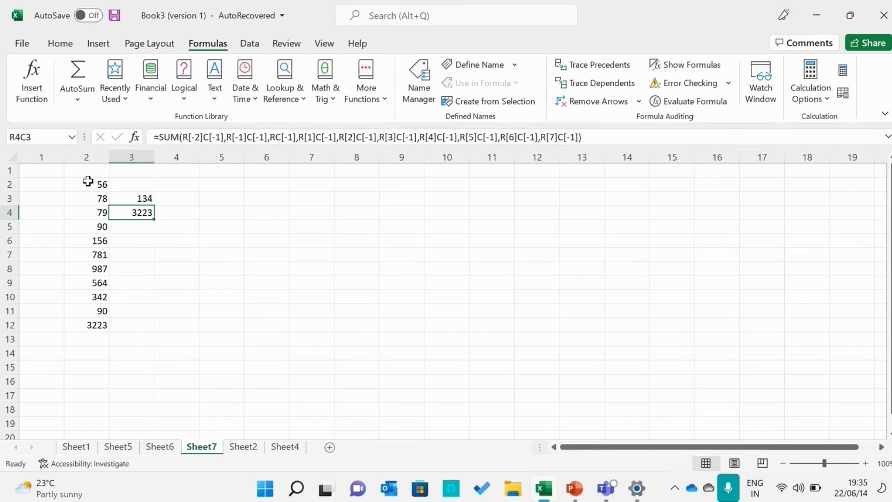
left_click(92, 323)
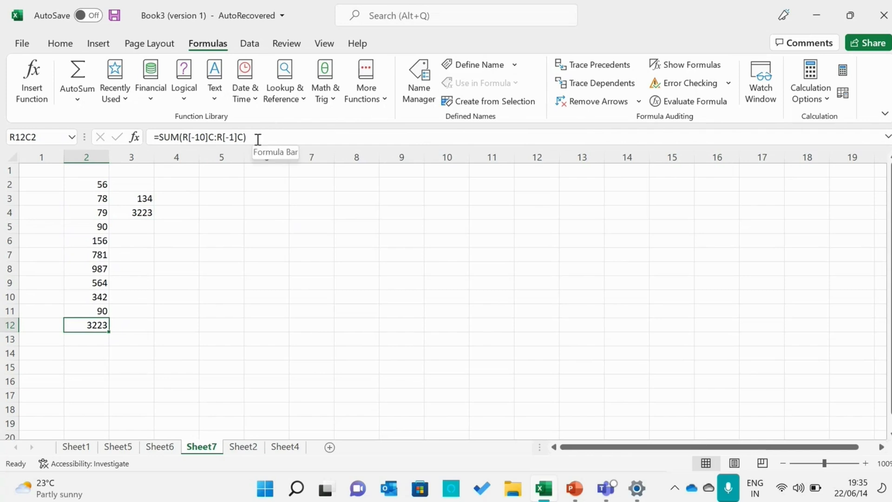
left_click(89, 188)
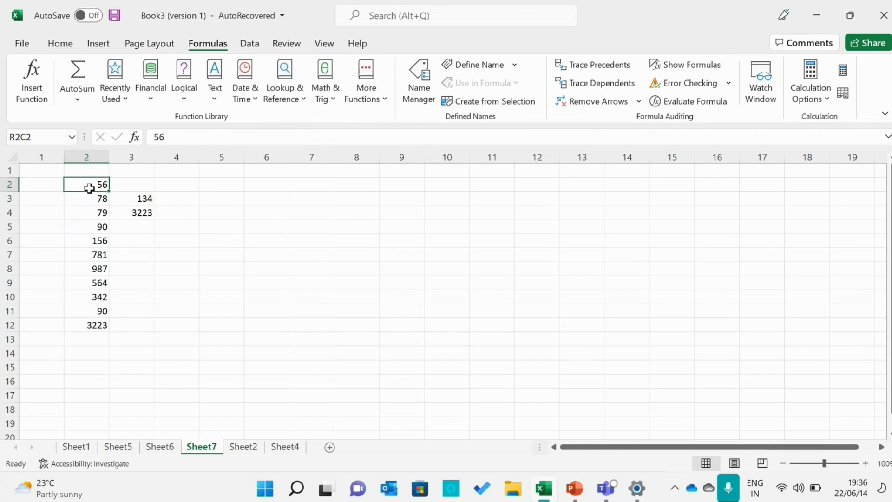
left_click_drag(90, 189, 100, 309)
left_click(96, 309)
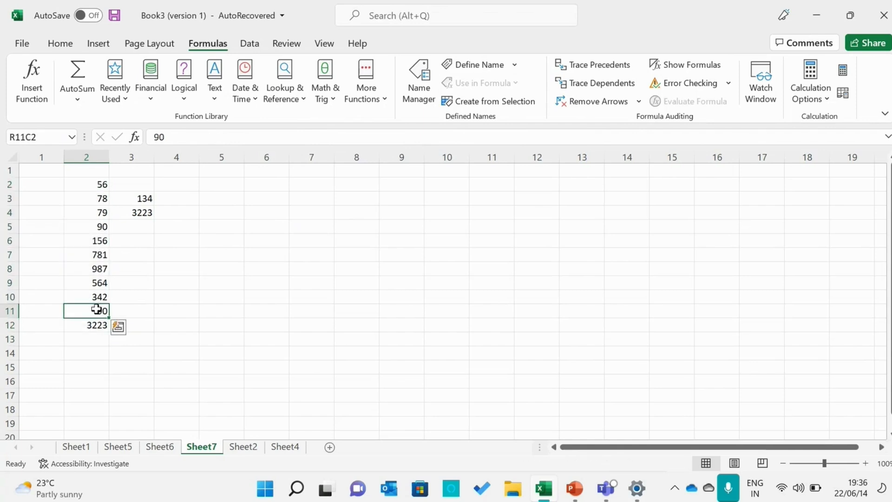
left_click(166, 312)
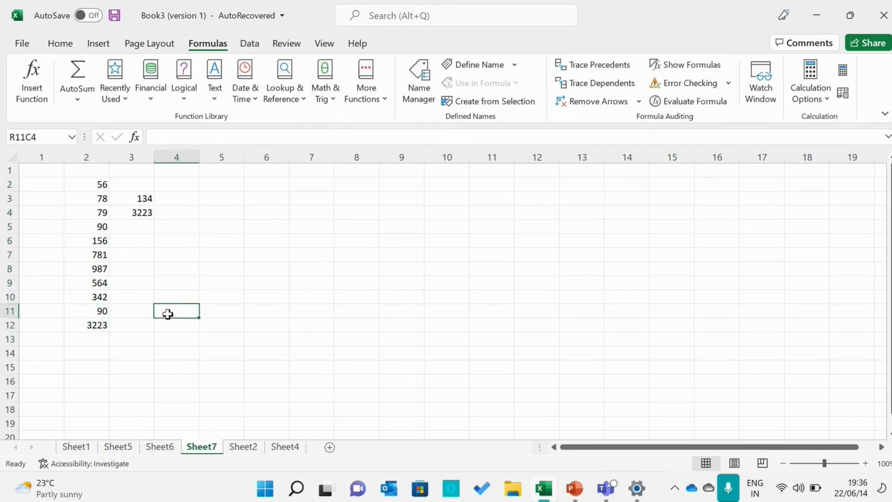
left_click(98, 181)
left_click_drag(98, 182, 95, 311)
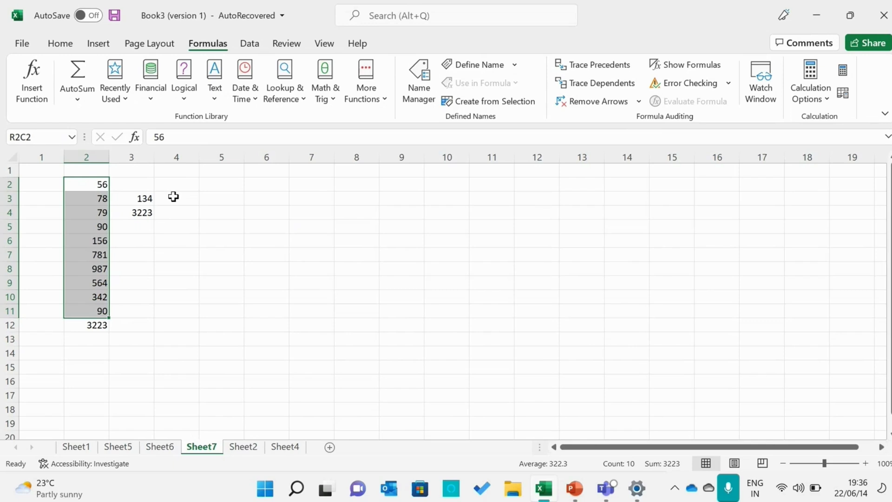
- Switch to the PowerPoint presentation and show the Sum Formula slide as a full-screen slide show
left_click(583, 491)
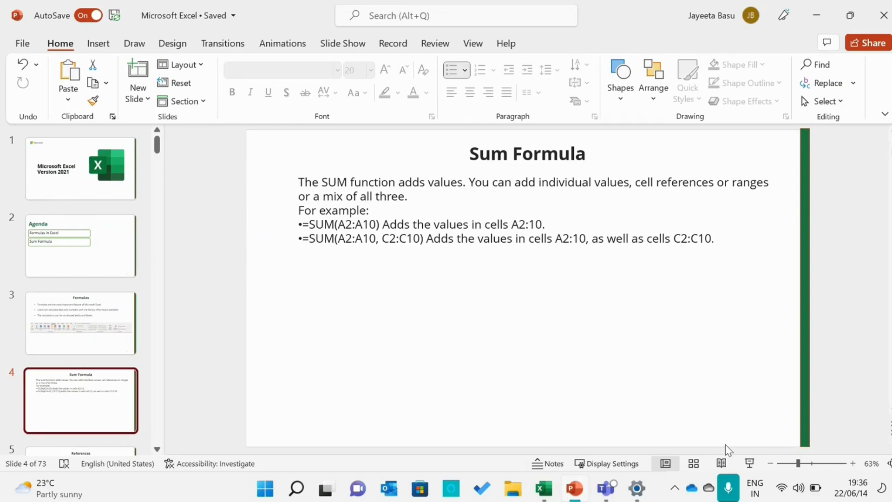
left_click(750, 463)
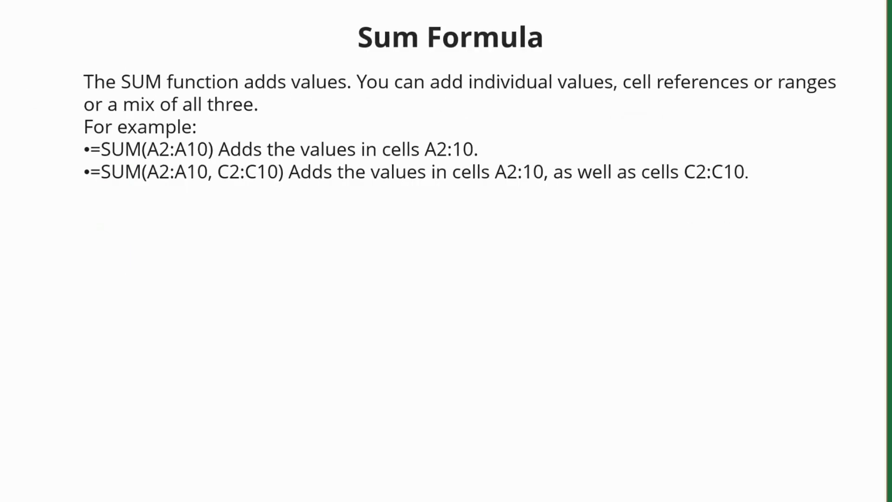